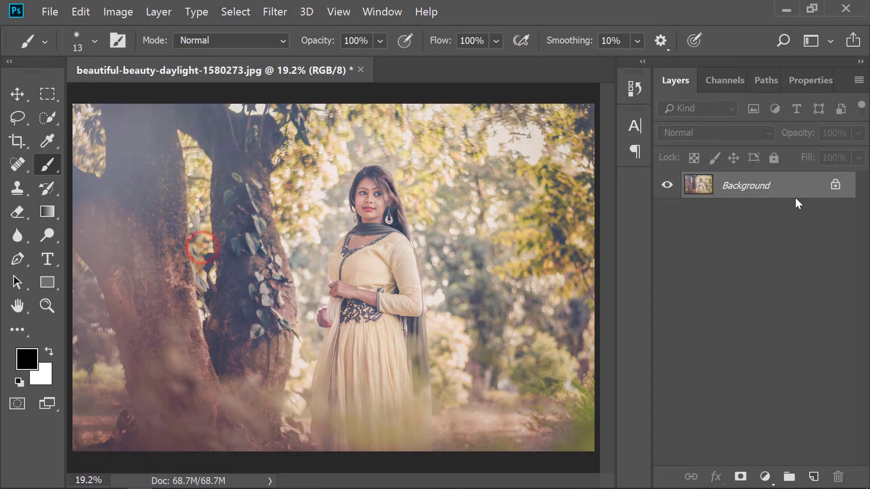
Duplicate the Background layer into Background copy and open the Filter menu
left_click_drag(798, 204, 814, 476)
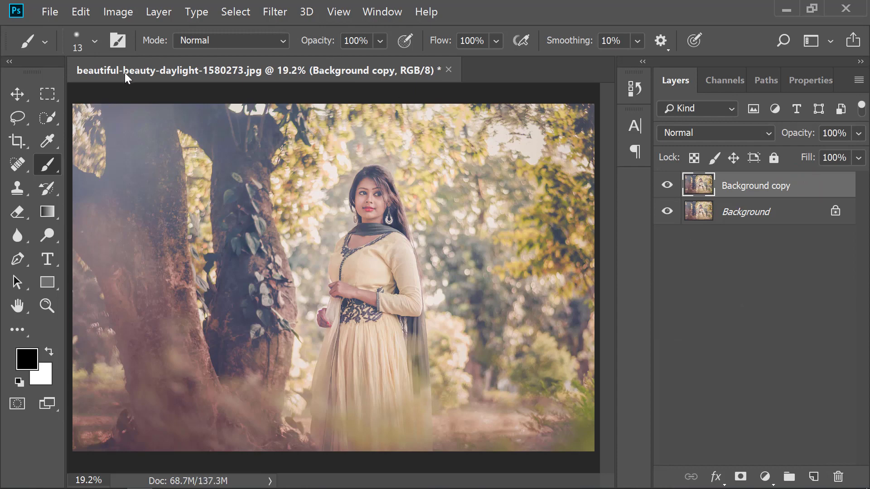
left_click(262, 14)
In Camera Raw set Temperature -8, Contrast +41, Highlights -100, Shadows -66, Whites +16, Clarity +37
left_click(311, 90)
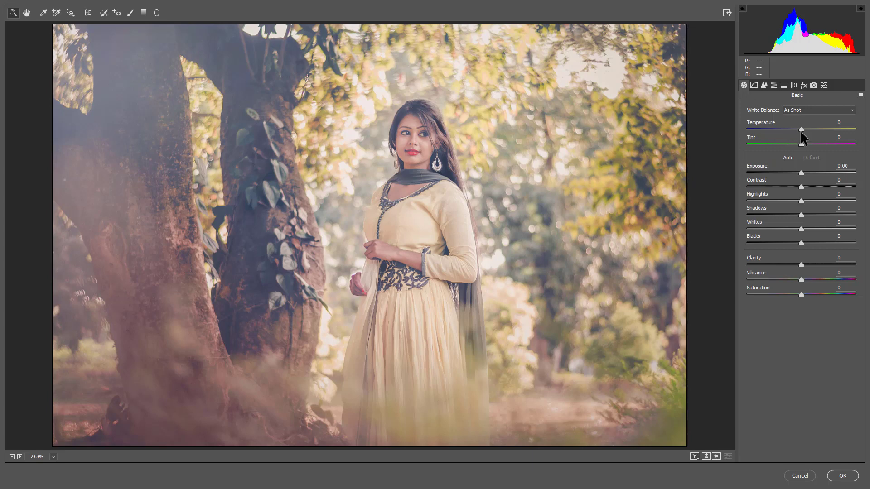
left_click_drag(801, 129, 796, 130)
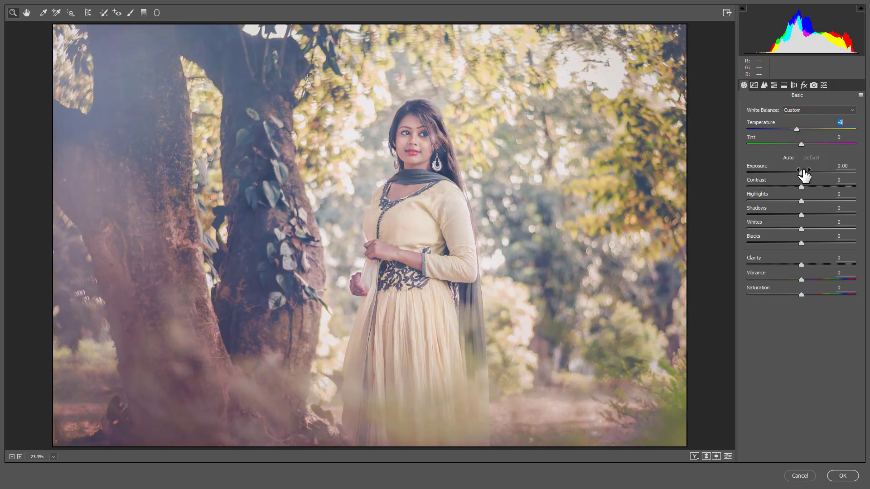
mouse_move(800, 186)
left_mouse_down()
mouse_move(844, 187)
mouse_move(823, 189)
left_mouse_up()
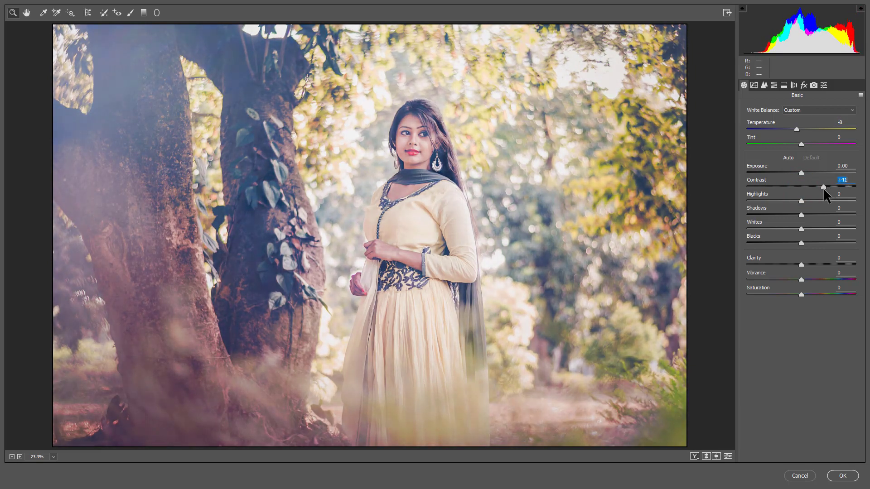
left_click_drag(801, 201, 747, 210)
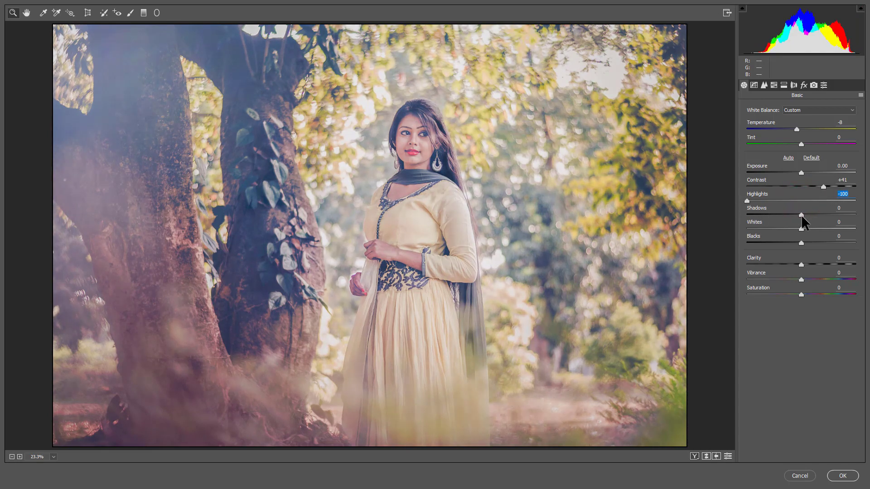
left_click_drag(802, 215, 766, 215)
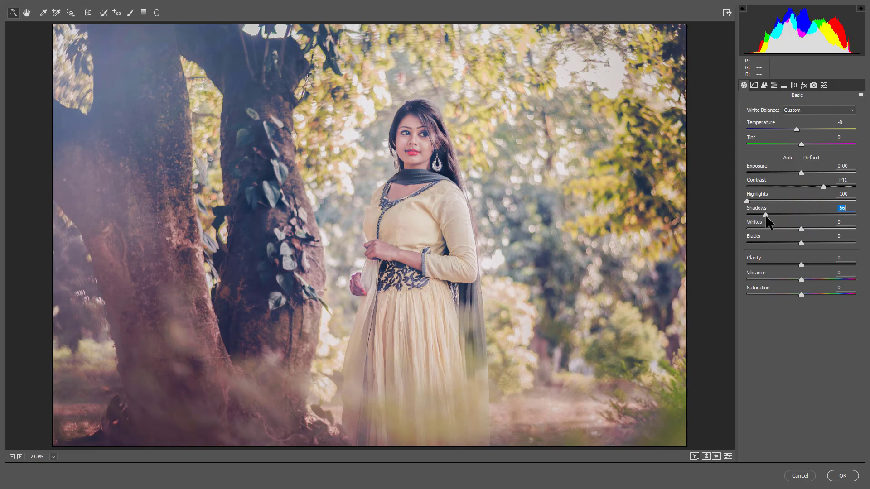
mouse_move(802, 229)
left_mouse_down()
mouse_move(809, 229)
mouse_move(783, 245)
left_mouse_up()
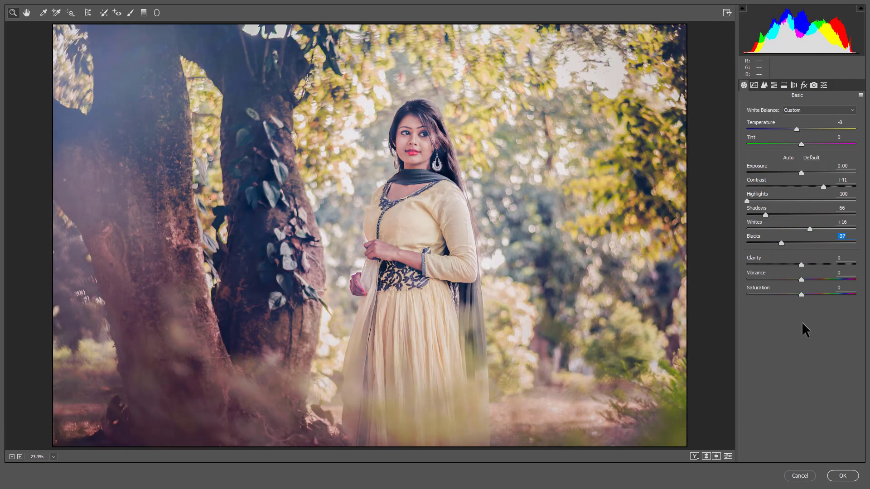
mouse_move(801, 264)
left_mouse_down()
mouse_move(825, 268)
mouse_move(785, 285)
mouse_move(824, 300)
left_mouse_up()
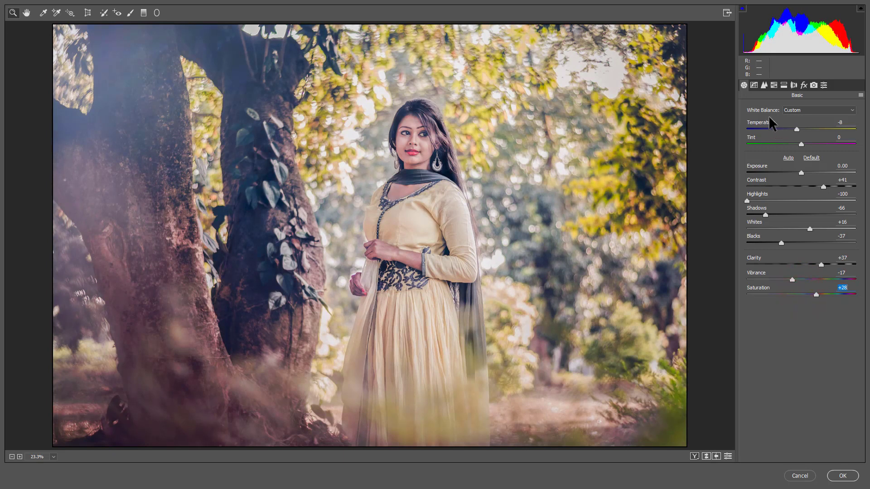
In HSL Hue, shift Yellows +62, Greens +70 and Aquas +45, nudging Purples and Oranges
left_click(774, 85)
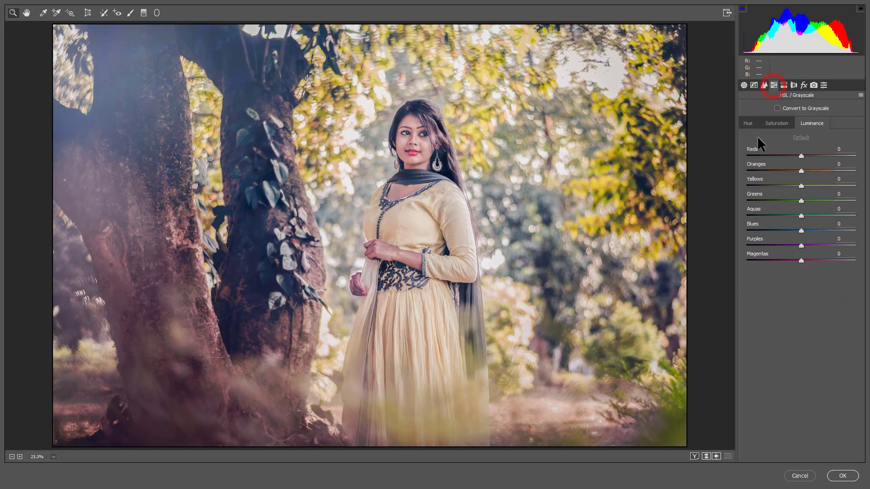
left_click(747, 123)
mouse_move(801, 201)
left_mouse_down()
mouse_move(856, 201)
mouse_move(839, 202)
mouse_move(847, 186)
mouse_move(835, 191)
left_mouse_up()
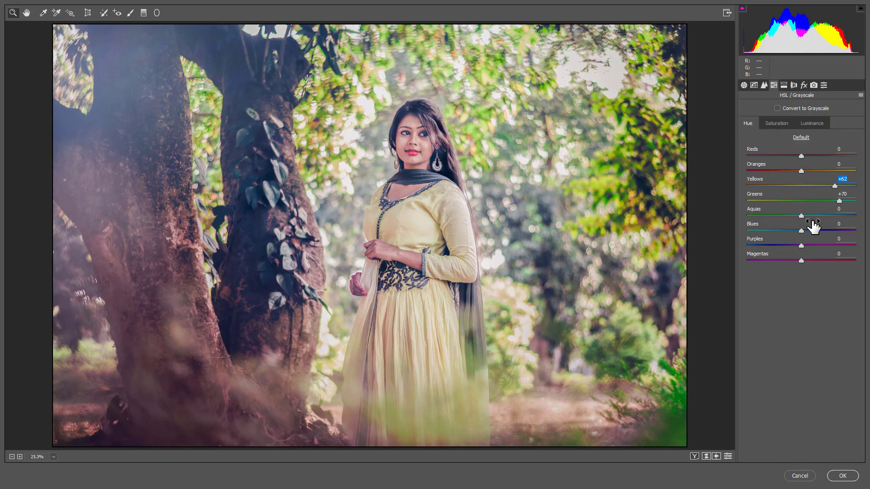
mouse_move(802, 216)
left_mouse_down()
mouse_move(849, 216)
mouse_move(769, 231)
mouse_move(835, 230)
mouse_move(795, 230)
left_mouse_up()
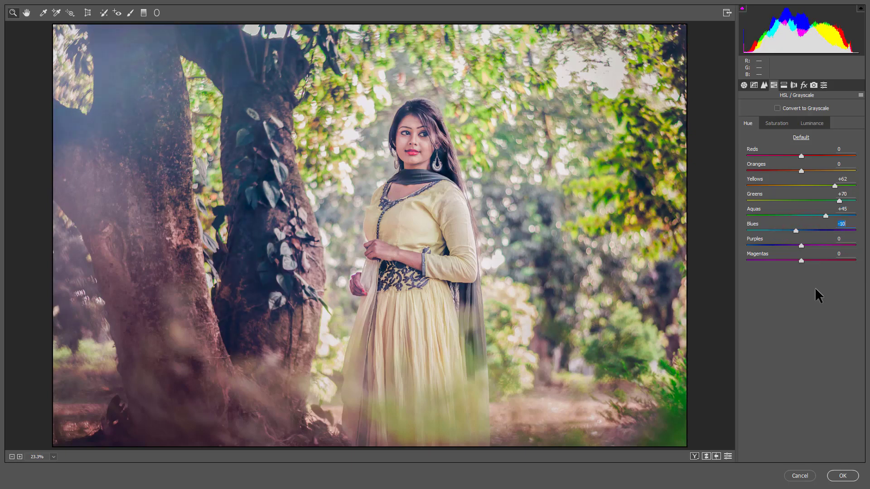
mouse_move(800, 246)
left_mouse_down()
mouse_move(766, 246)
mouse_move(840, 245)
mouse_move(767, 246)
mouse_move(809, 252)
left_mouse_up()
mouse_move(801, 170)
left_mouse_down()
mouse_move(787, 171)
mouse_move(810, 171)
mouse_move(797, 157)
mouse_move(784, 158)
mouse_move(795, 157)
left_mouse_up()
In HSL Saturation, boost Greens to +86 and lower Yellows to -19 and Blues to -39
left_click(777, 123)
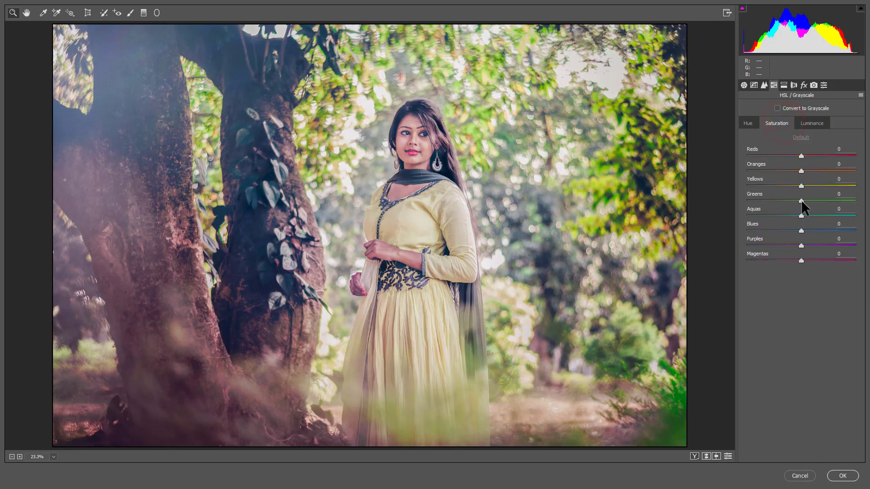
mouse_move(824, 201)
left_mouse_down()
mouse_move(840, 198)
mouse_move(792, 201)
mouse_move(849, 201)
left_mouse_up()
mouse_move(802, 186)
left_mouse_down()
mouse_move(785, 185)
mouse_move(797, 171)
mouse_move(789, 171)
mouse_move(812, 171)
mouse_move(793, 172)
mouse_move(810, 156)
left_mouse_up()
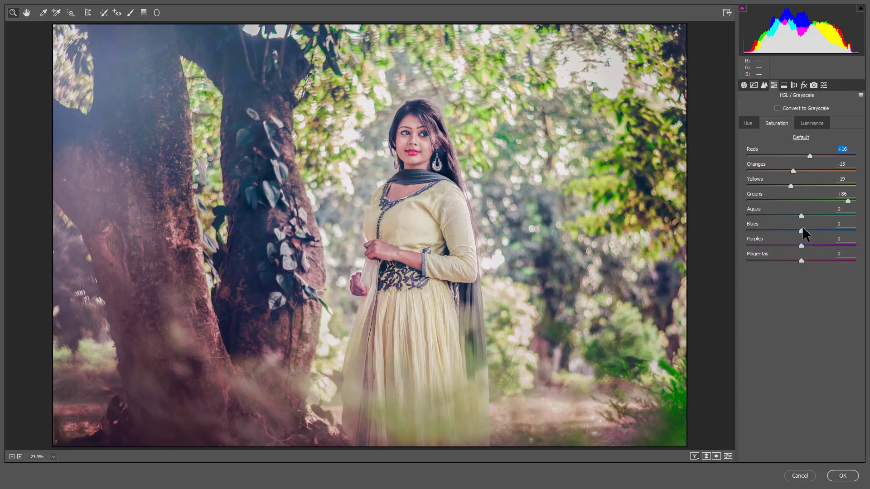
mouse_move(801, 230)
left_mouse_down()
mouse_move(837, 231)
mouse_move(806, 230)
left_mouse_up()
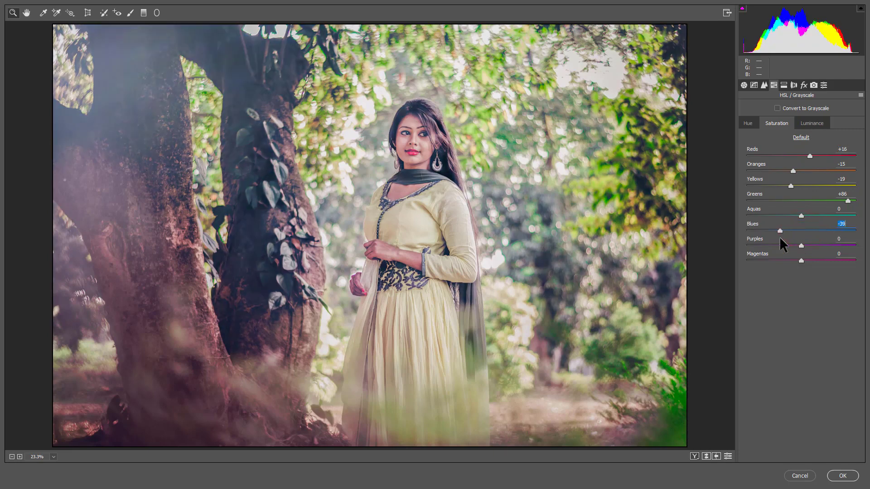
Set HSL Luminance Greens -17, Oranges +23, Reds -8 and Purples +45
left_click(812, 123)
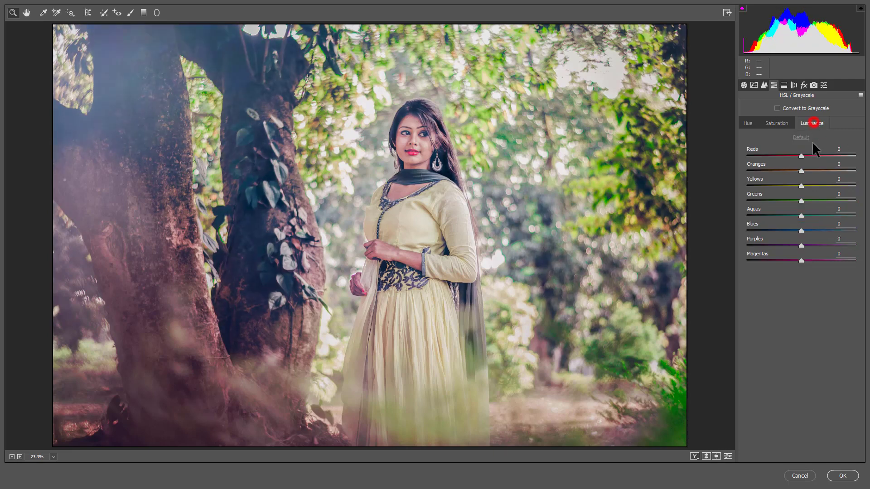
left_click_drag(802, 200, 792, 201)
left_click_drag(805, 170, 814, 172)
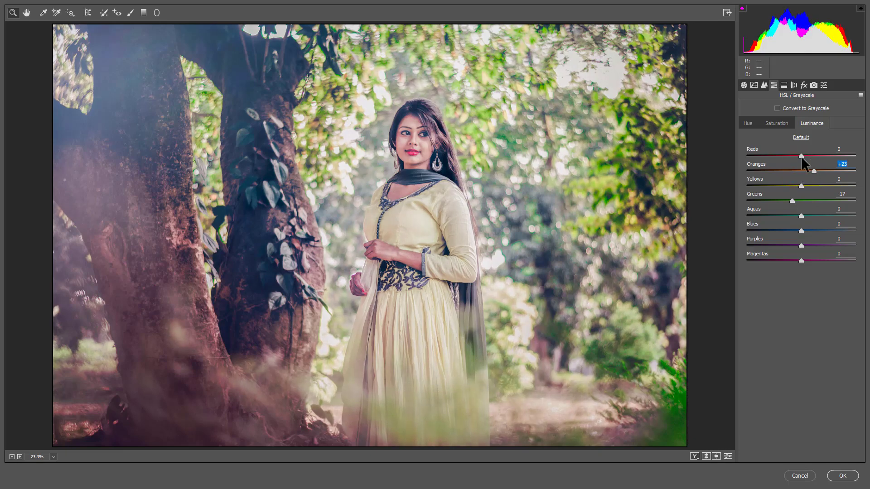
left_click_drag(801, 156, 797, 156)
mouse_move(802, 246)
left_mouse_down()
mouse_move(780, 246)
mouse_move(826, 249)
mouse_move(832, 260)
mouse_move(799, 260)
mouse_move(845, 261)
left_mouse_up()
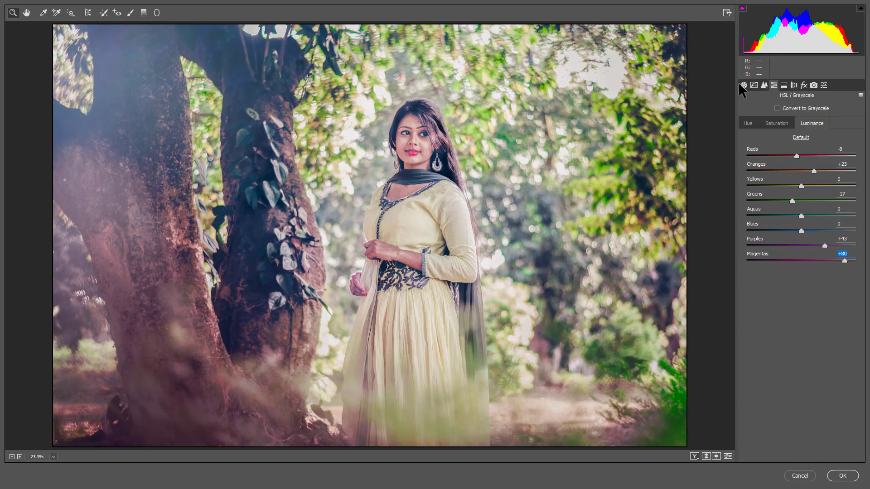
left_click(755, 85)
Slightly lift the shadow end of the Green channel point tone curve
left_click(825, 140)
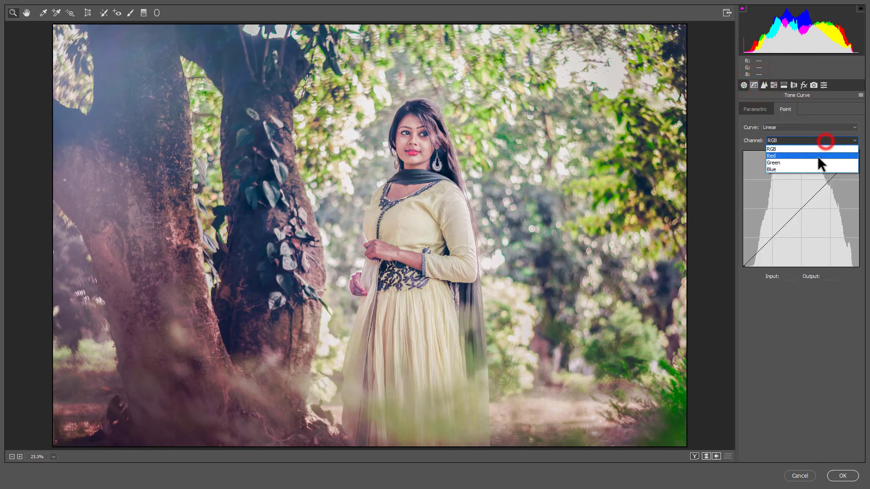
left_click(798, 162)
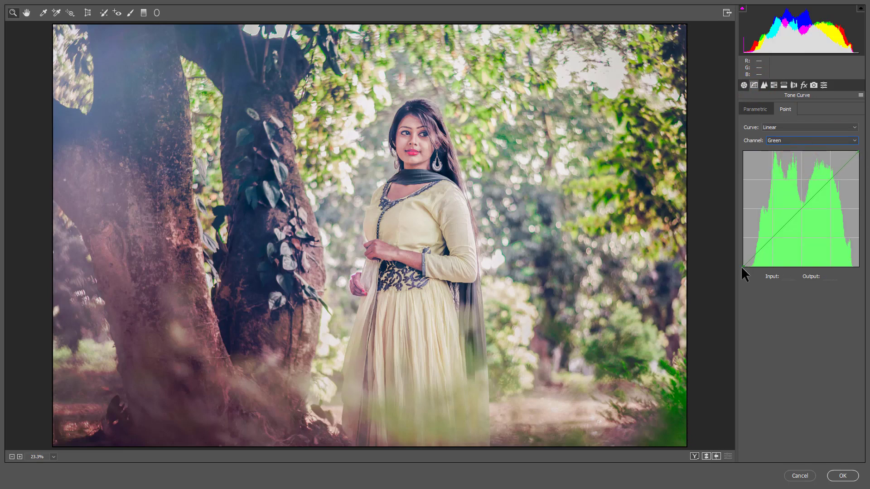
left_click_drag(743, 266, 743, 266)
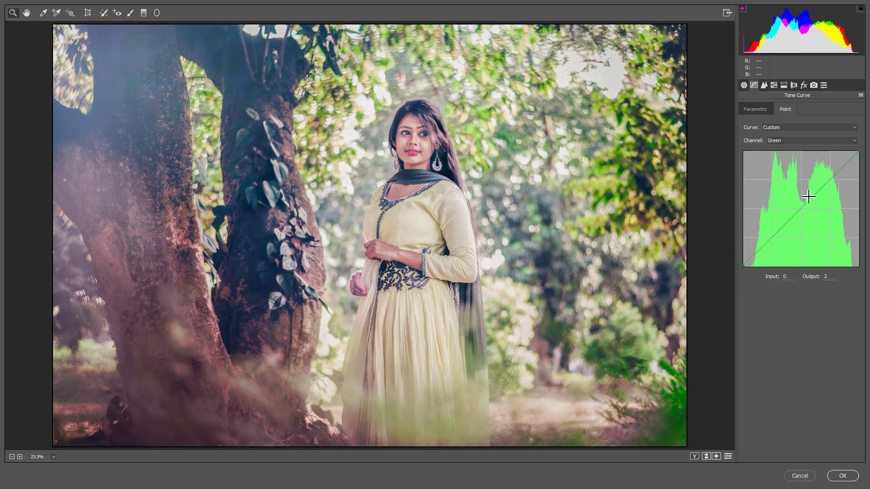
Lower the Blue curve's highlight end and lift its black point output to 12
left_click(782, 137)
left_click(778, 168)
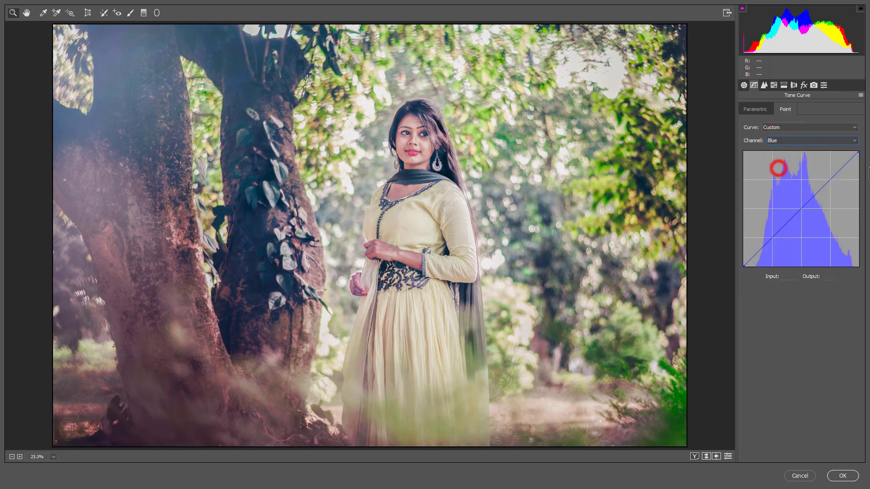
left_click_drag(859, 152, 865, 158)
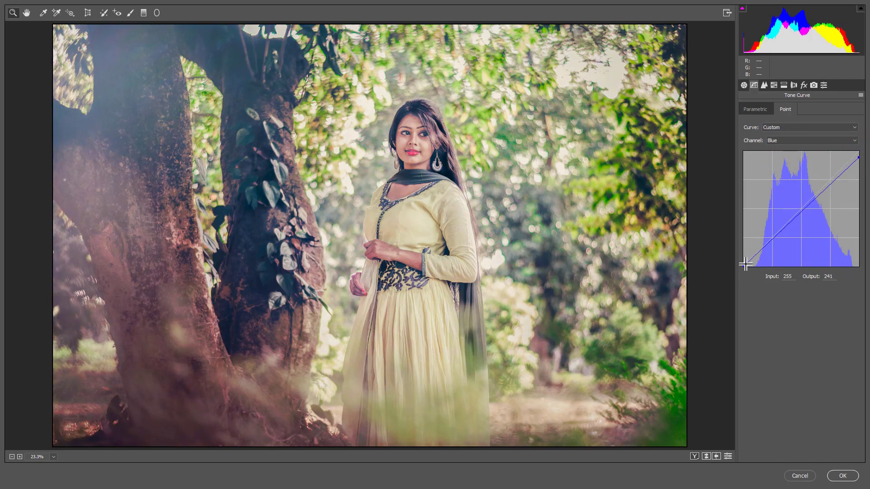
left_click_drag(745, 264, 741, 261)
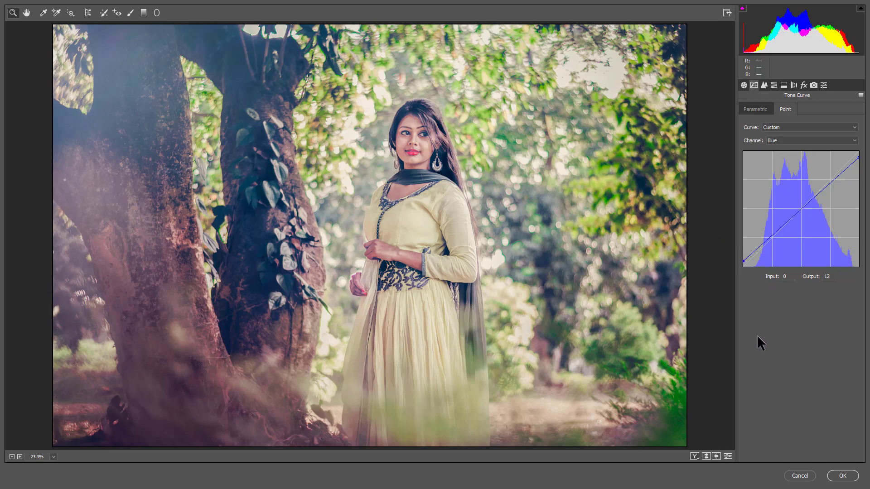
Add a post-crop vignette with Amount -15 and Midpoint 33
left_click(803, 84)
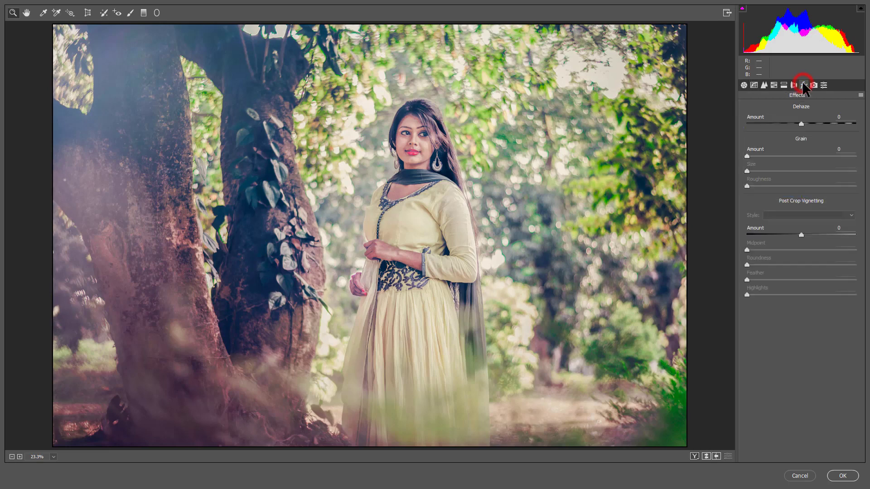
left_click_drag(801, 235, 793, 235)
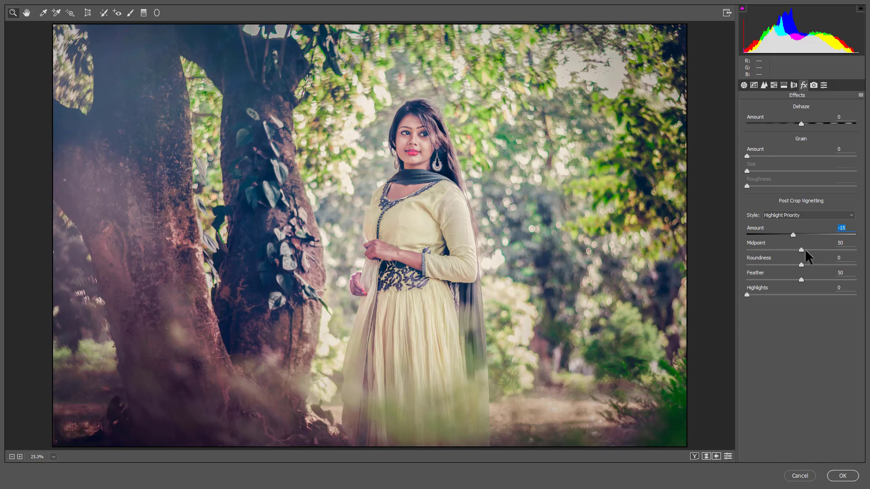
left_click_drag(801, 250, 782, 250)
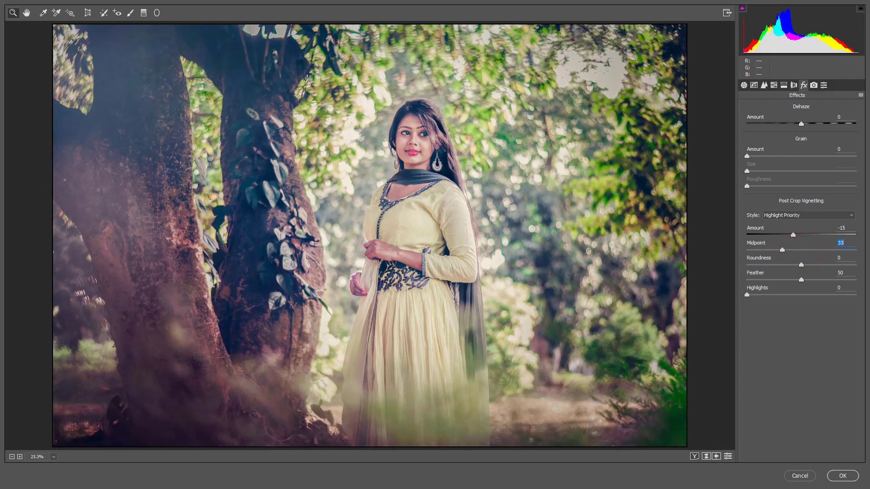
In Camera Calibration set Green Hue -23, Saturation +21 and Blue Hue -6, Saturation +12
left_click(813, 85)
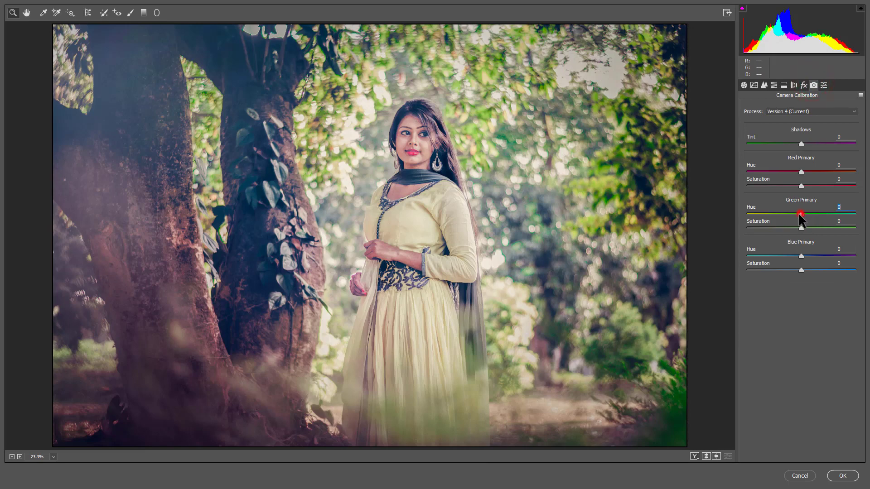
left_click_drag(800, 214, 810, 213)
mouse_move(835, 214)
left_mouse_down()
mouse_move(787, 212)
mouse_move(817, 229)
mouse_move(787, 255)
mouse_move(817, 255)
mouse_move(797, 253)
mouse_move(801, 267)
left_mouse_up()
left_click(810, 269)
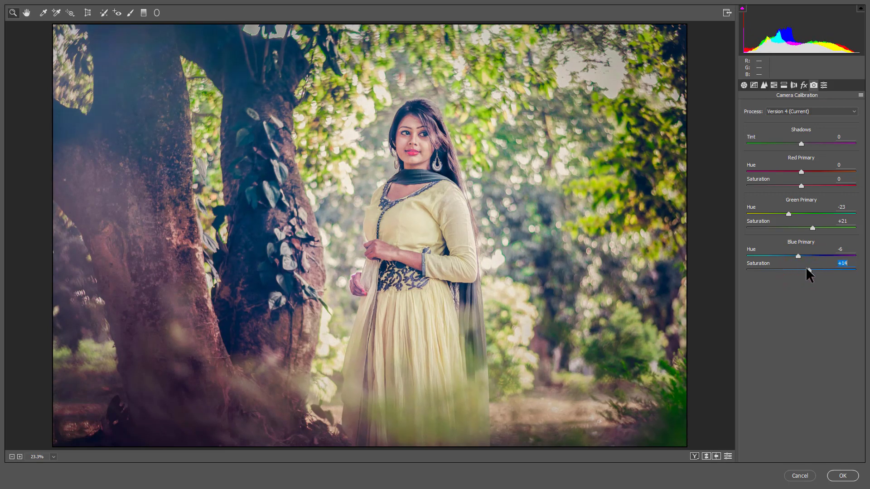
left_click(807, 269)
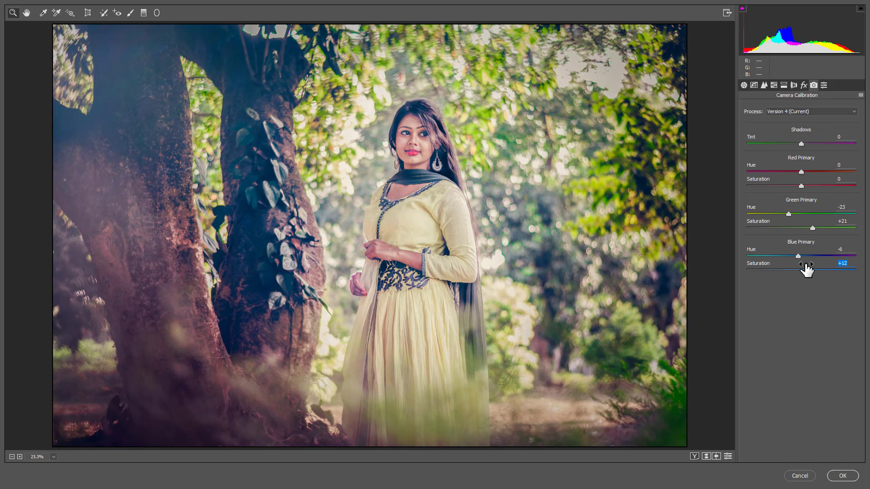
Compare the Before/After view, then apply the Camera Raw grade with OK
left_click(694, 456)
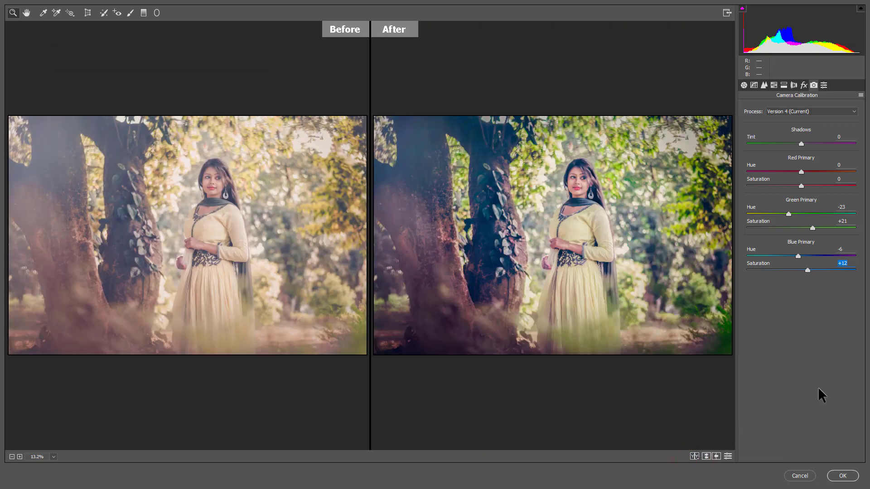
left_click(842, 476)
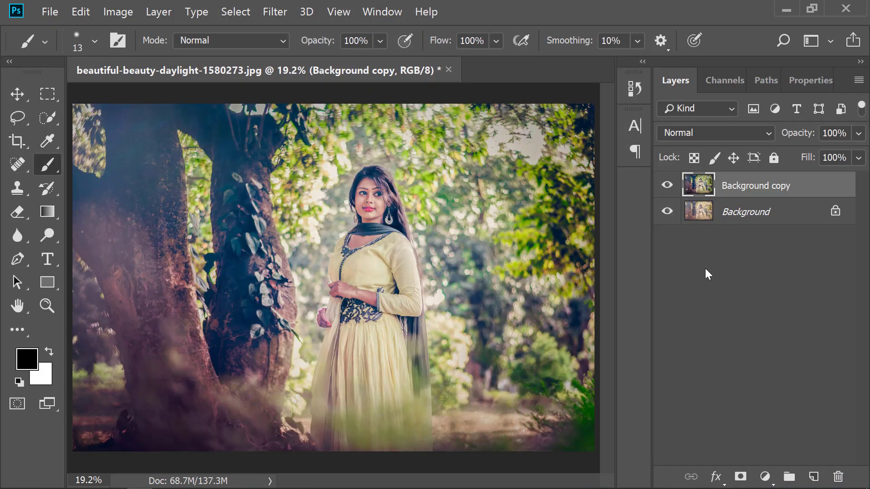
Add a Gradient Map adjustment layer using the Violet-Orange gradient preset
left_click(765, 476)
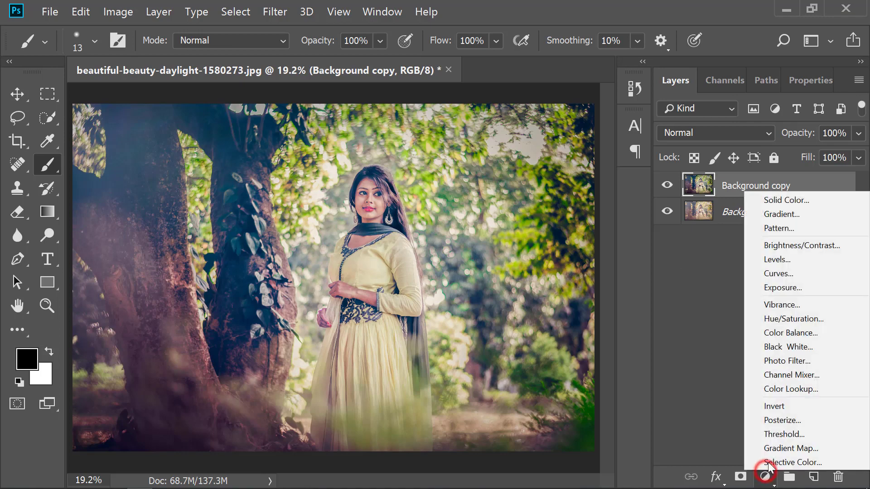
left_click(777, 450)
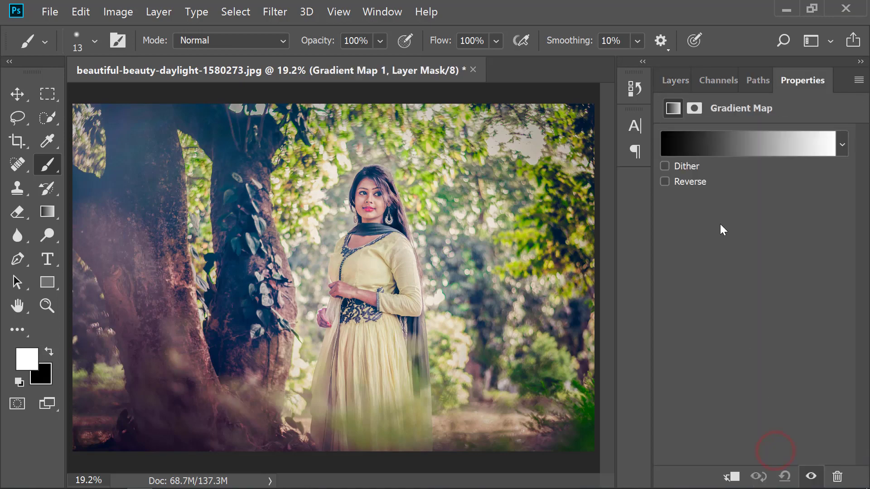
left_click(711, 148)
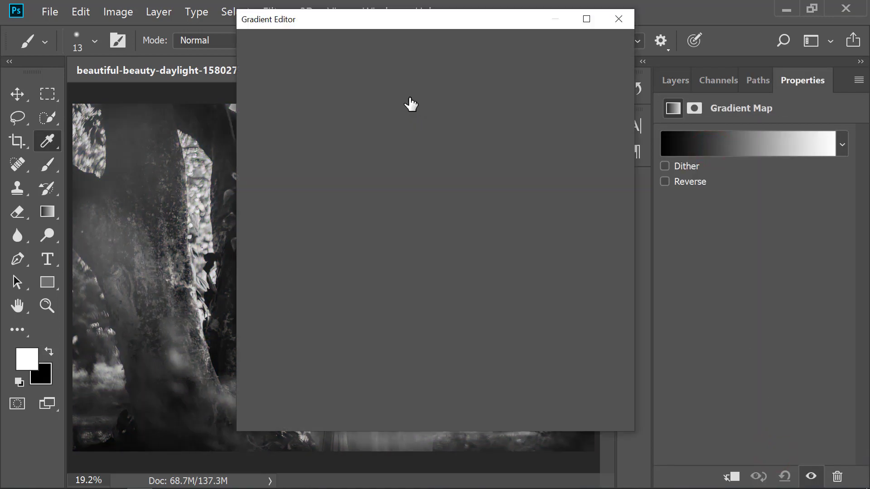
left_click(395, 75)
key("b")
left_click(590, 57)
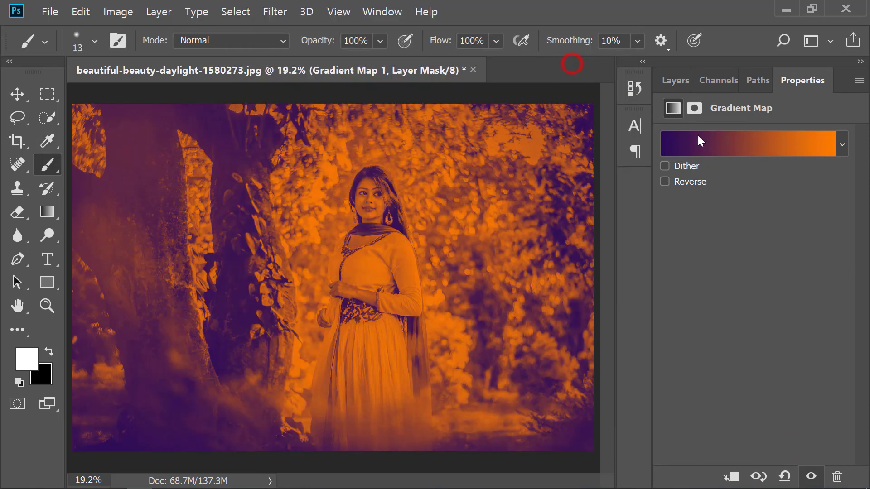
left_click(674, 84)
Set Gradient Map 1 to Lighten blend mode at 42% opacity
left_click(715, 132)
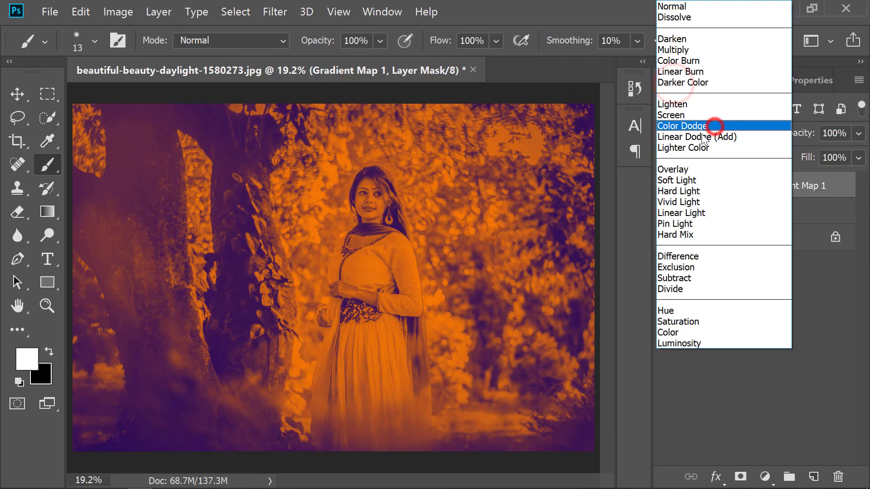
left_click(680, 105)
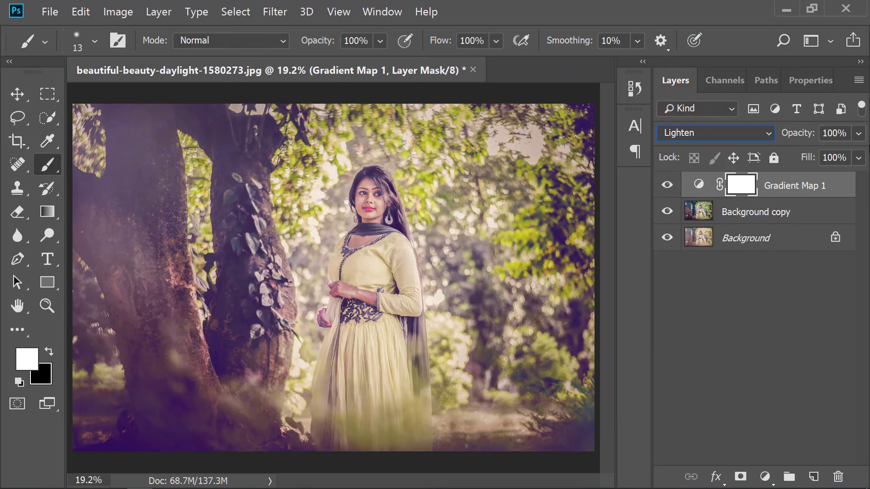
left_click(859, 134)
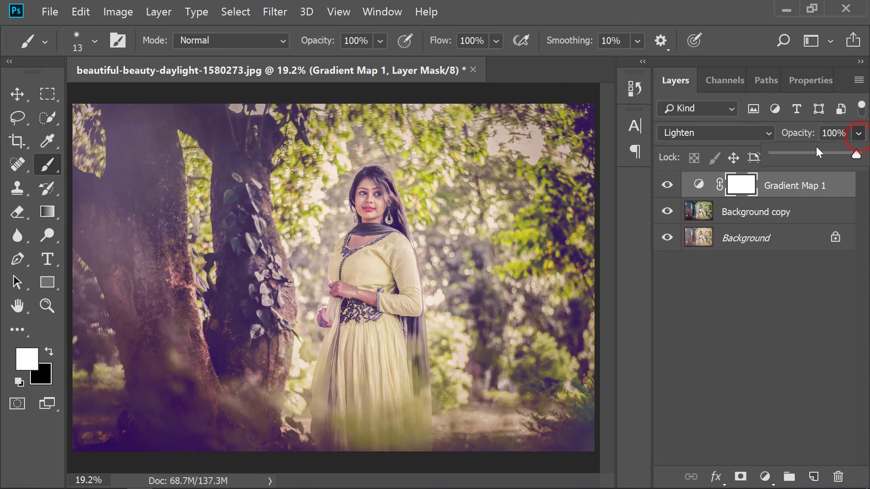
left_click(820, 154)
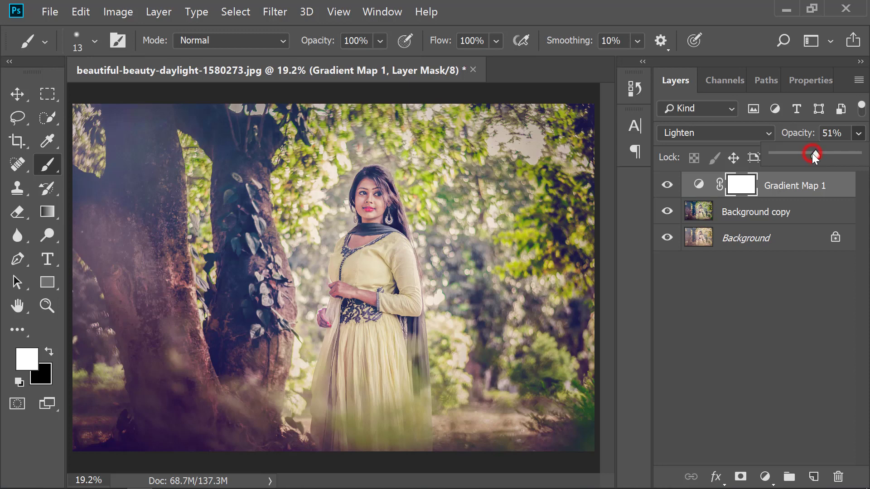
left_click_drag(809, 153, 808, 154)
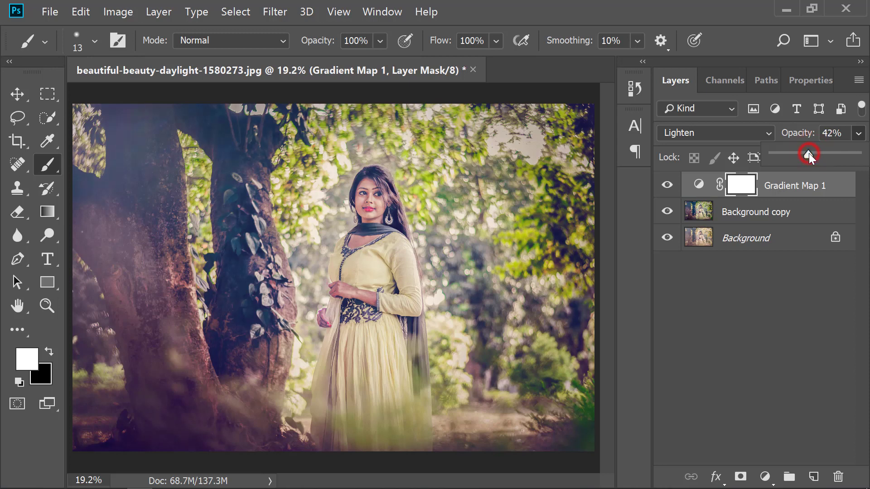
left_click(754, 311)
left_click(777, 186)
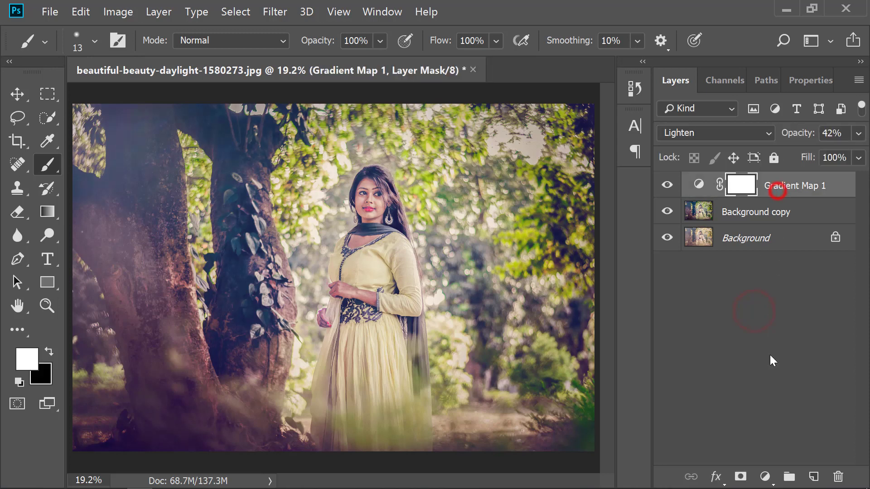
left_click(765, 477)
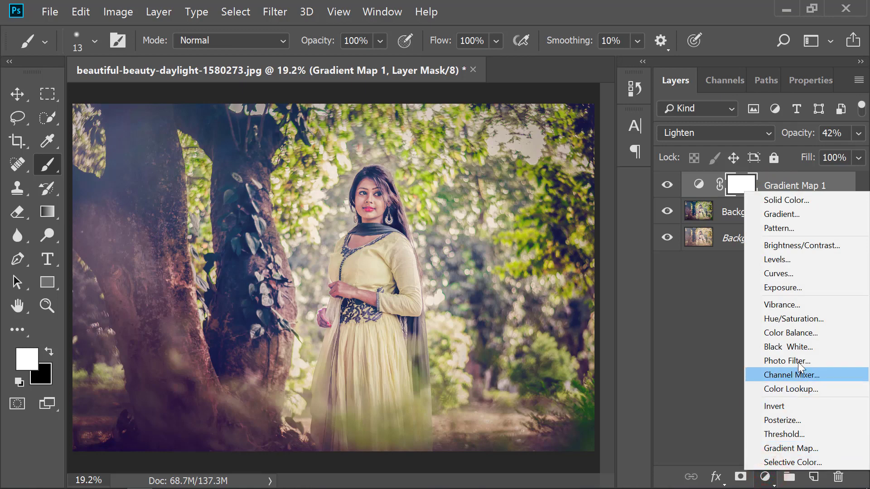
Add a dark teal (#323d3f) Color Fill layer blended Lighten at 77% opacity
left_click(776, 200)
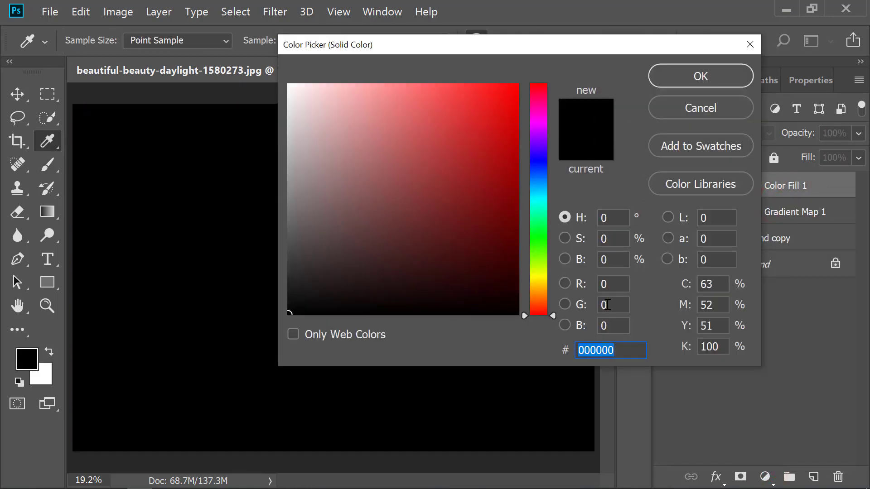
type("323d3f")
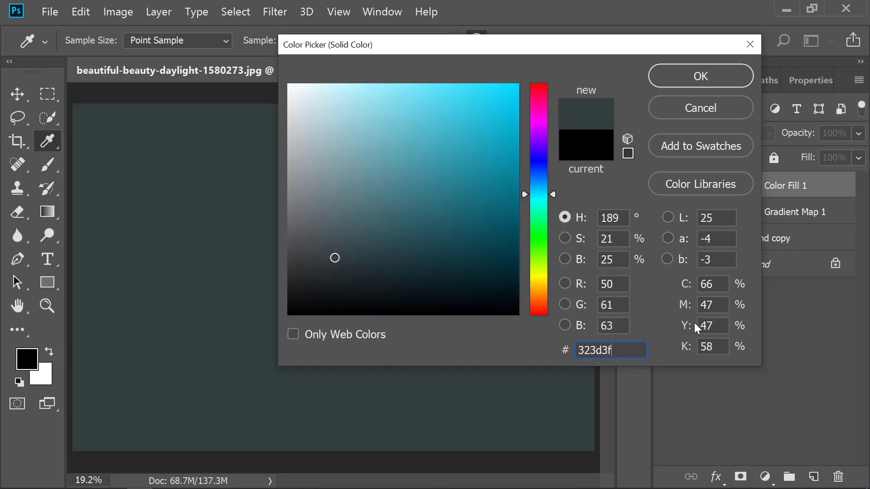
left_click(365, 258)
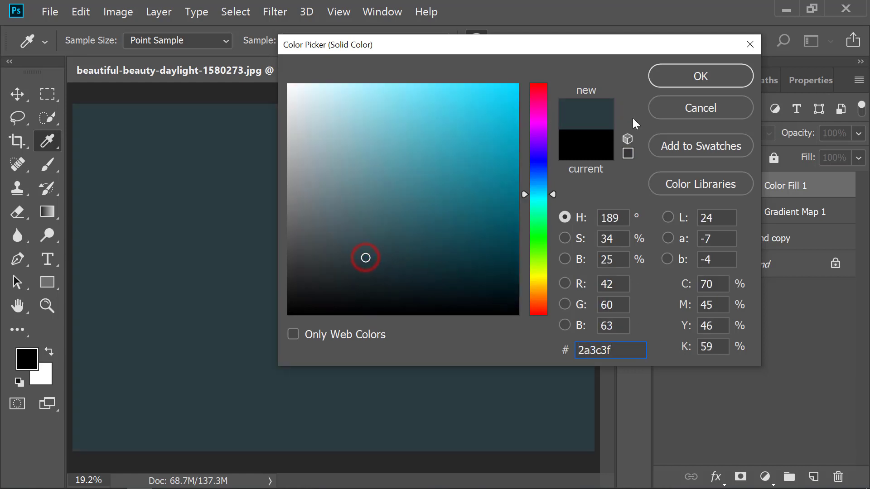
left_click(701, 76)
left_click(708, 134)
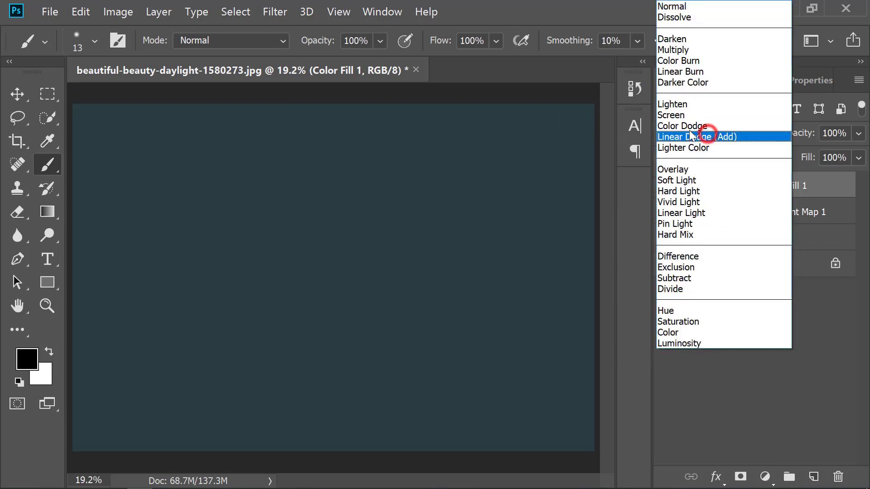
left_click(680, 105)
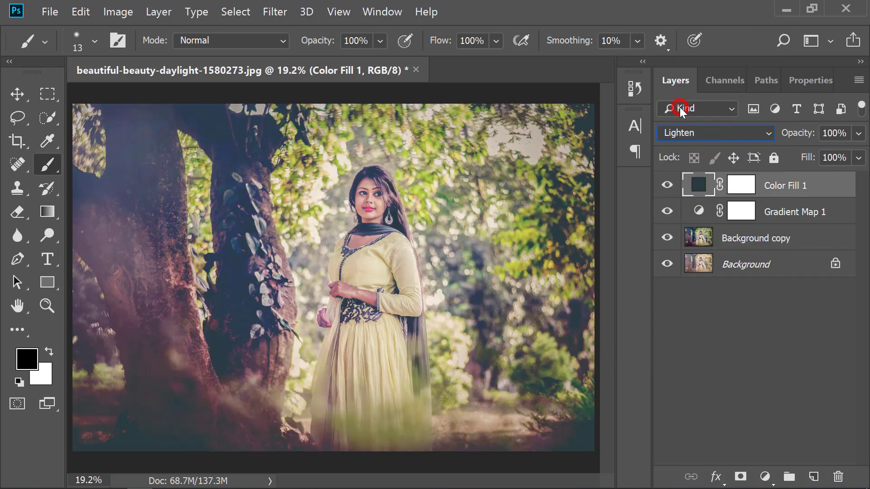
left_click(859, 133)
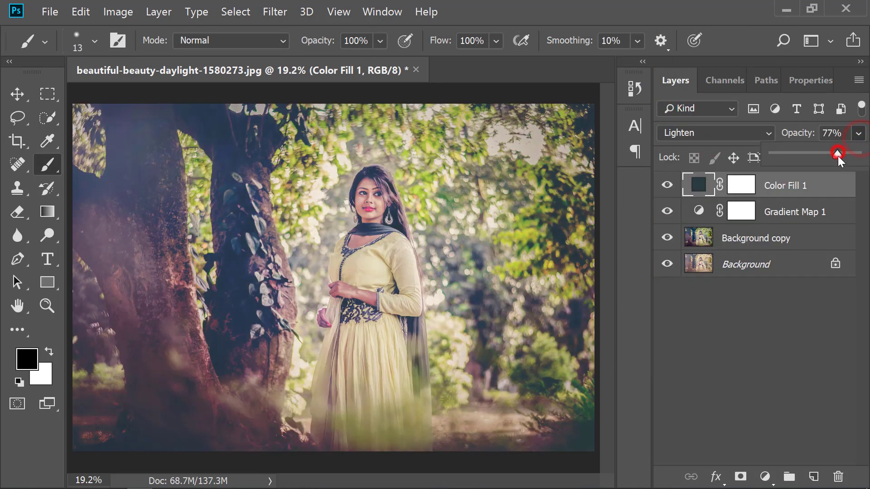
left_click(765, 476)
Add a Brightness/Contrast adjustment layer with brightness 5 and contrast 11
left_click(792, 252)
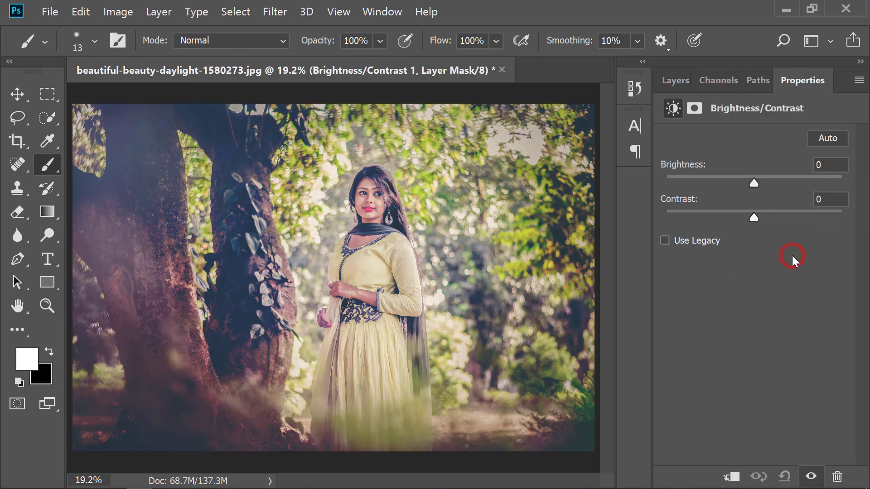
left_click_drag(752, 181, 758, 181)
left_click_drag(756, 215, 765, 214)
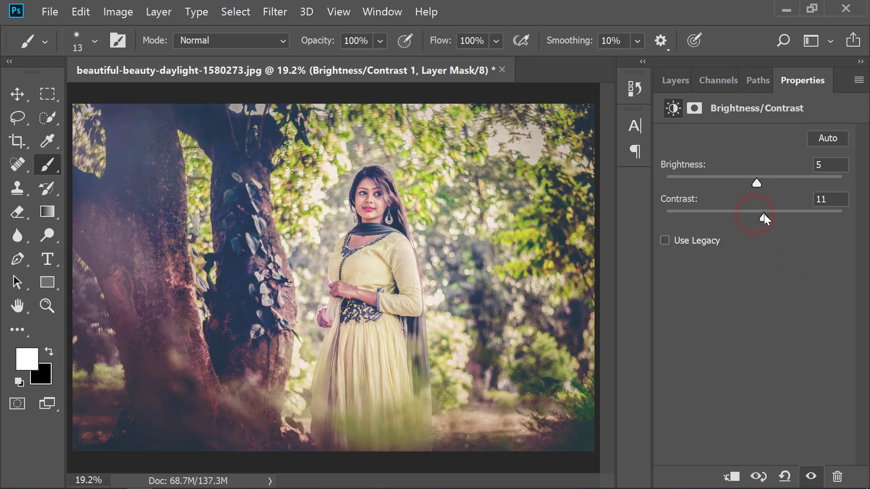
Return to the Layers panel and deselect the Brightness/Contrast layer
left_click(673, 82)
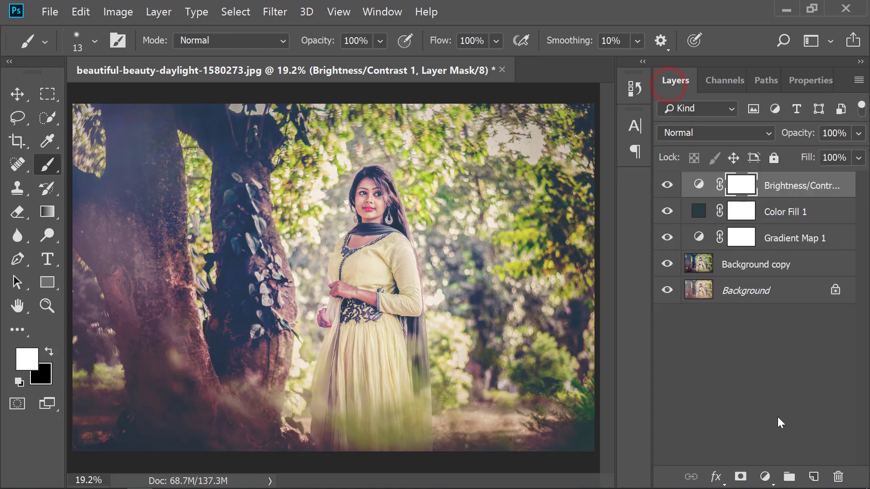
left_click_drag(760, 481, 760, 416)
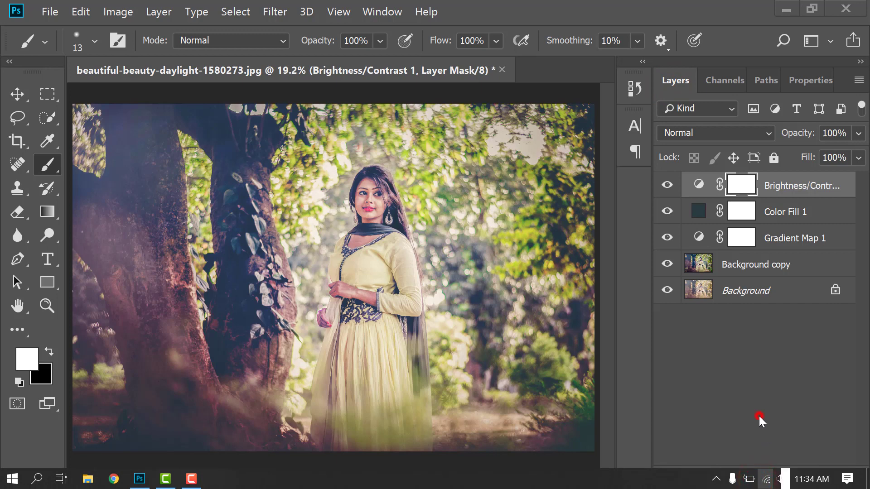
left_click(717, 366)
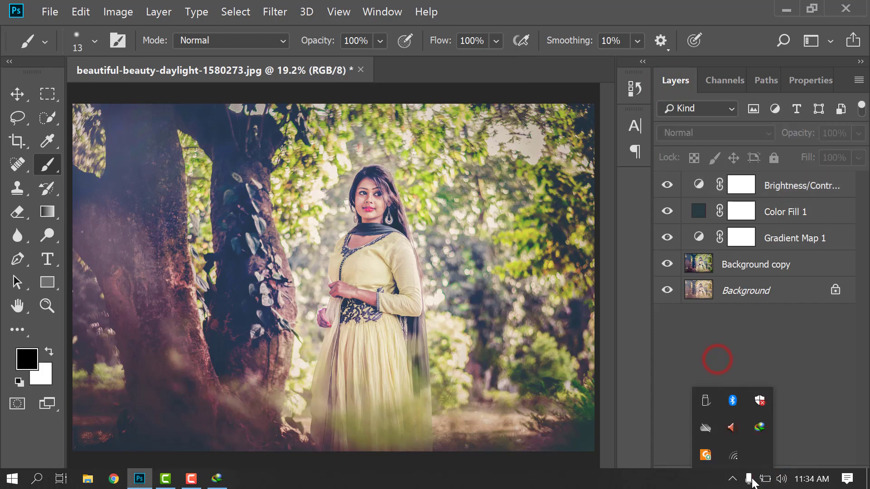
left_click(732, 479)
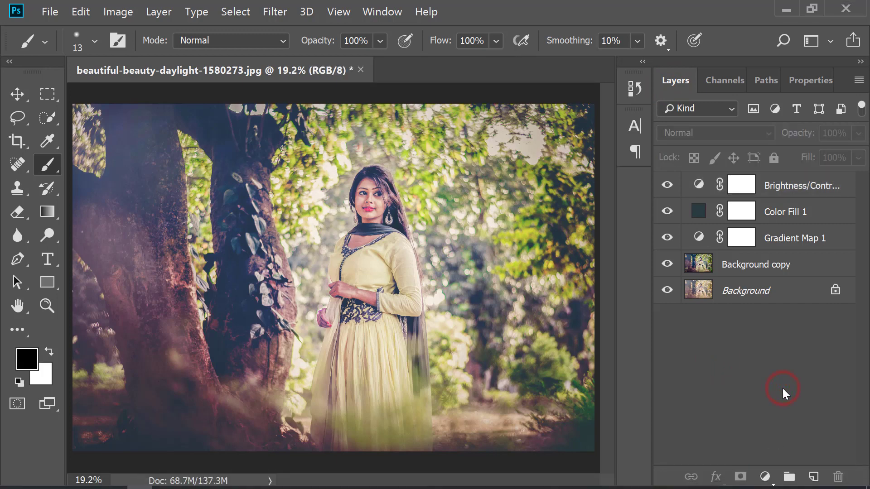
left_click(770, 476)
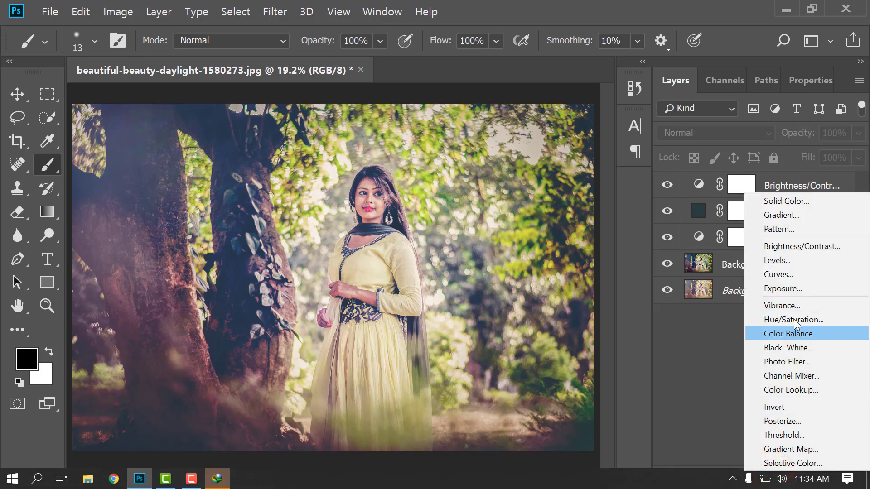
Add a Gradient fill layer, dismissing the download manager's tip and window
left_click(777, 216)
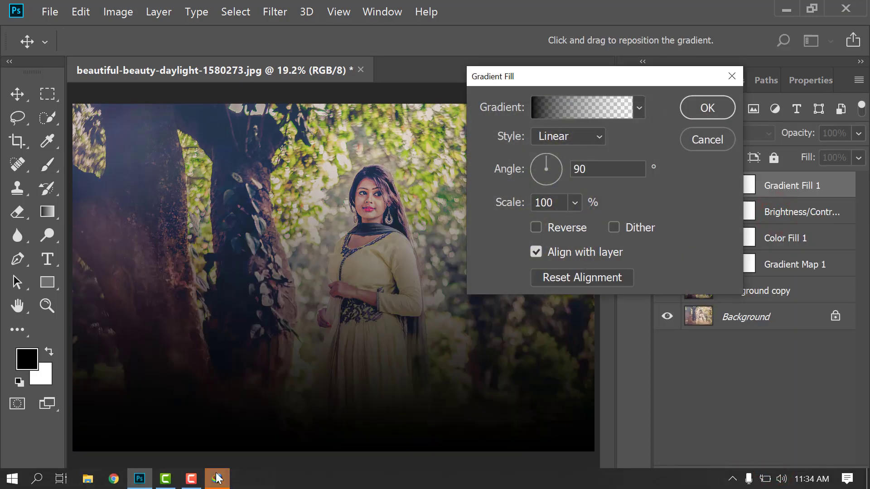
left_click(725, 409)
left_click(217, 479)
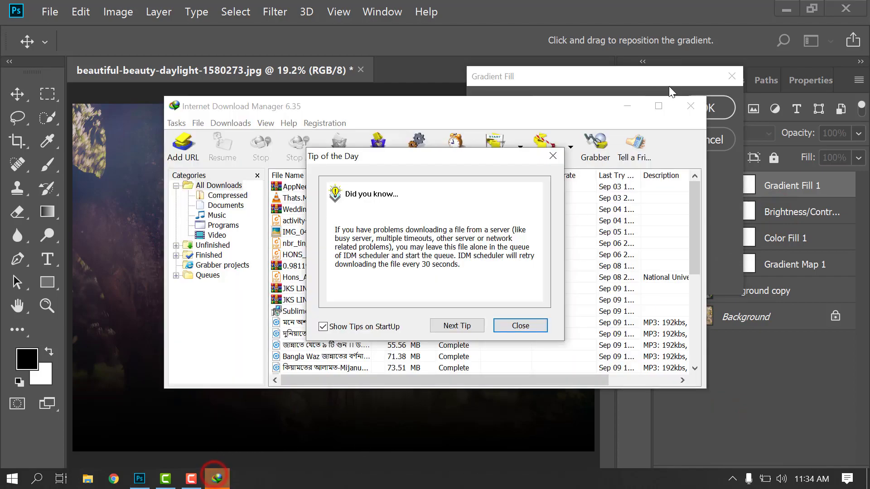
left_click(536, 323)
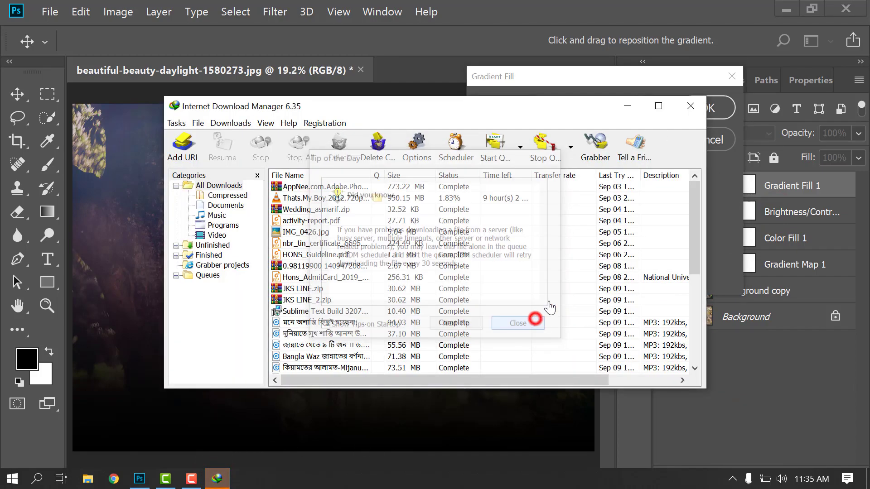
left_click(686, 104)
Make the gradient radial and reversed, centred higher toward the face, at 319% scale
left_click(567, 137)
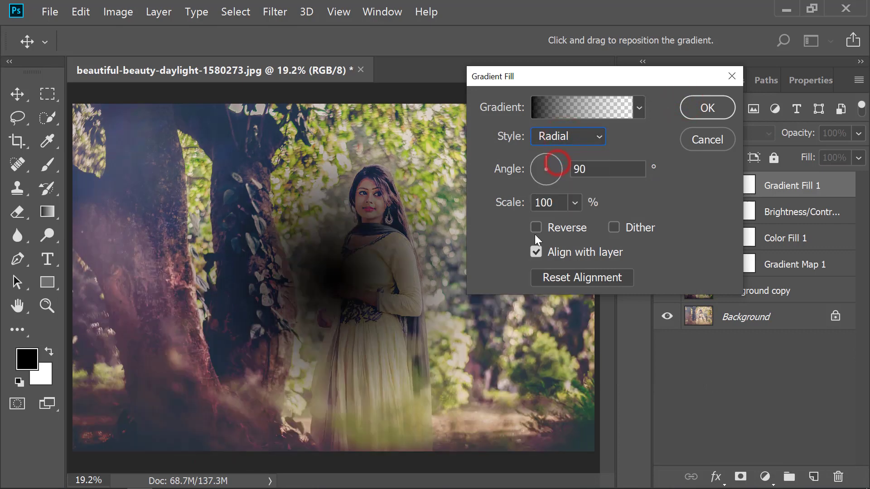
left_click(536, 228)
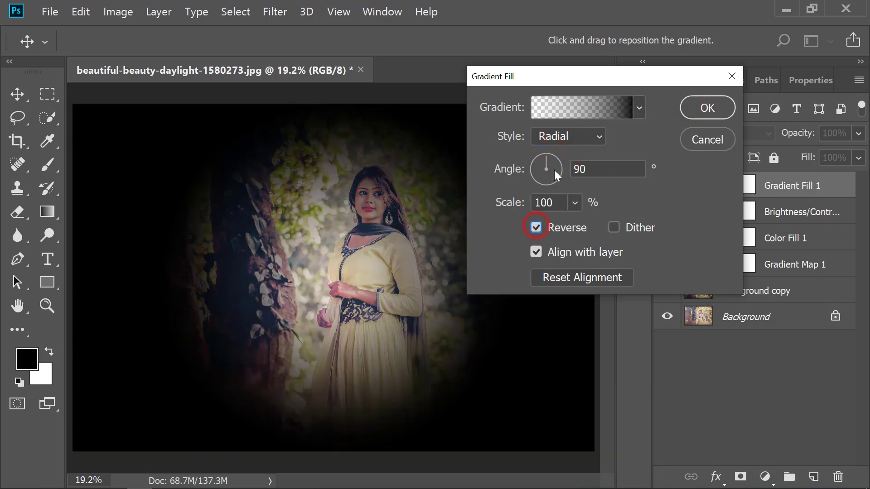
left_click_drag(384, 202, 389, 183)
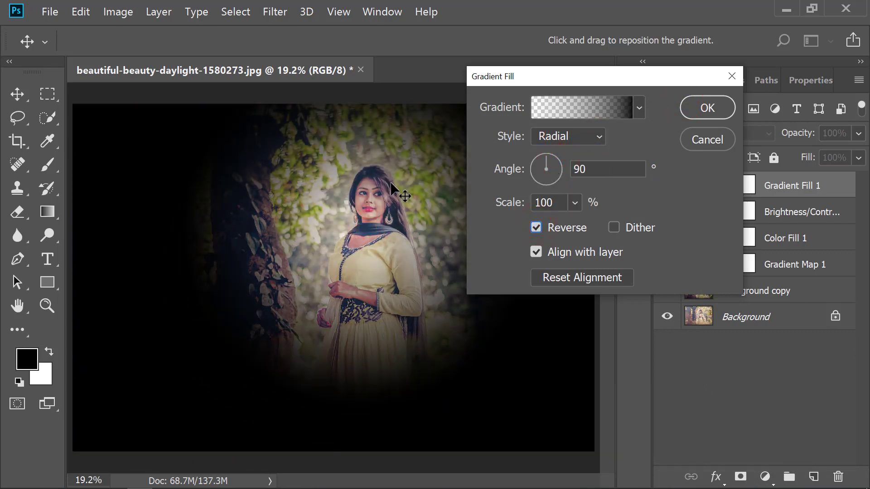
left_click(575, 204)
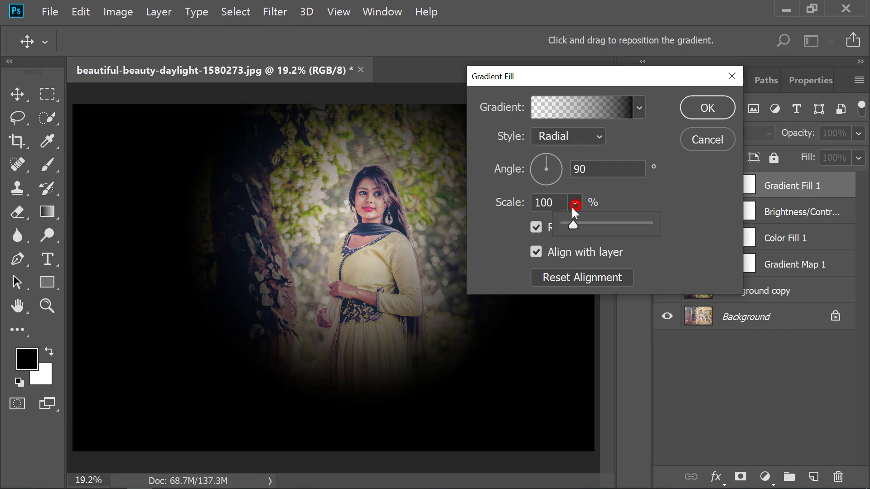
left_click_drag(579, 224, 591, 222)
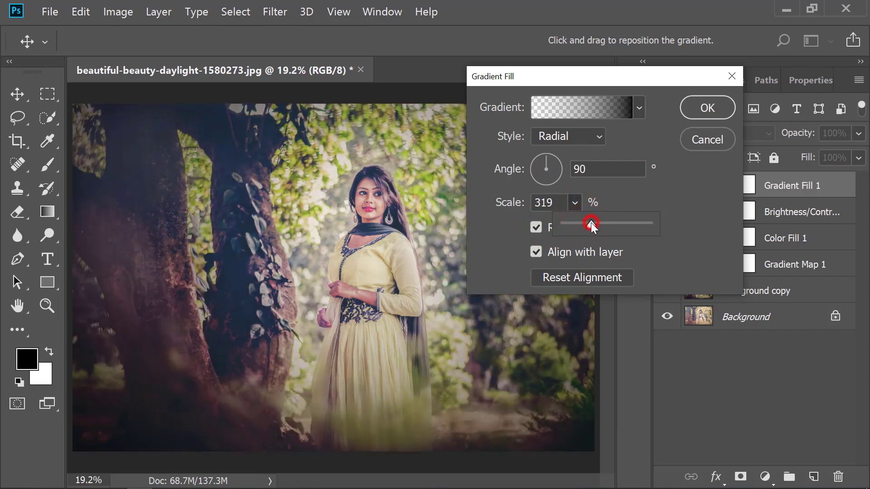
left_click(707, 108)
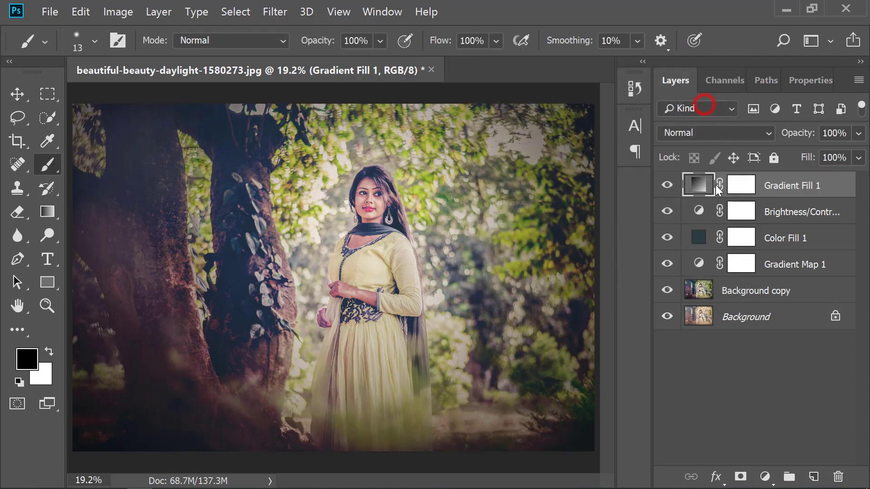
Compare the photo with and without the vignette, then set its opacity to 89%
left_click(667, 186)
left_click(857, 133)
left_click_drag(853, 155, 847, 155)
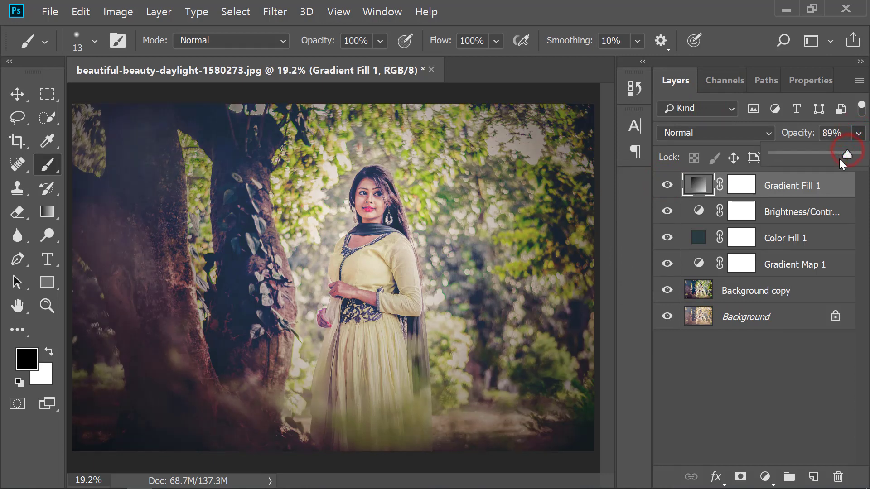
Group Gradient Fill 1 through Background copy into Group 1, stamp a merged Layer 1, hide the group
left_click(755, 293, "shift")
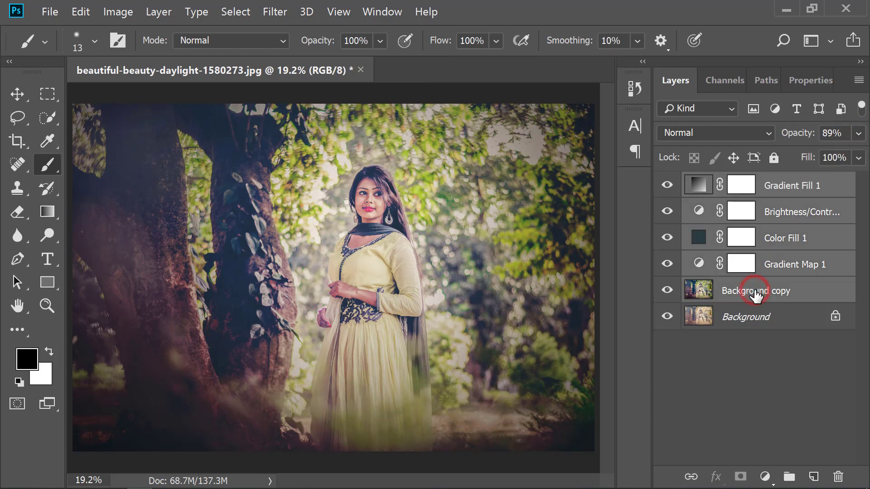
key("ctrl+g")
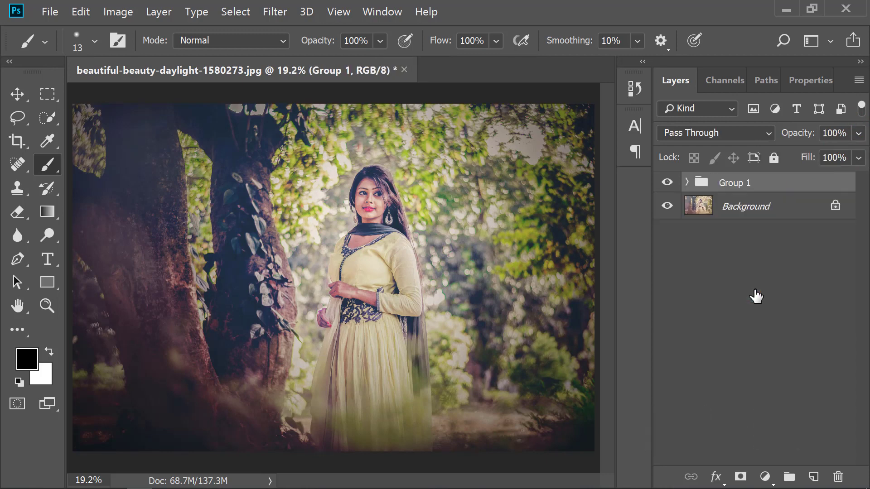
key("ctrl+shift+alt+e")
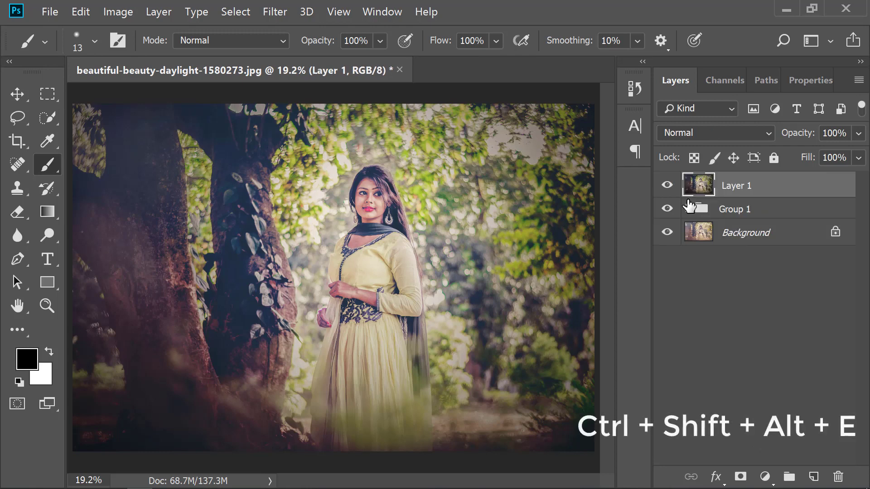
left_click(667, 209)
Toggle the merged Layer 1's visibility to compare it with the original, leaving it shown
left_click(668, 186)
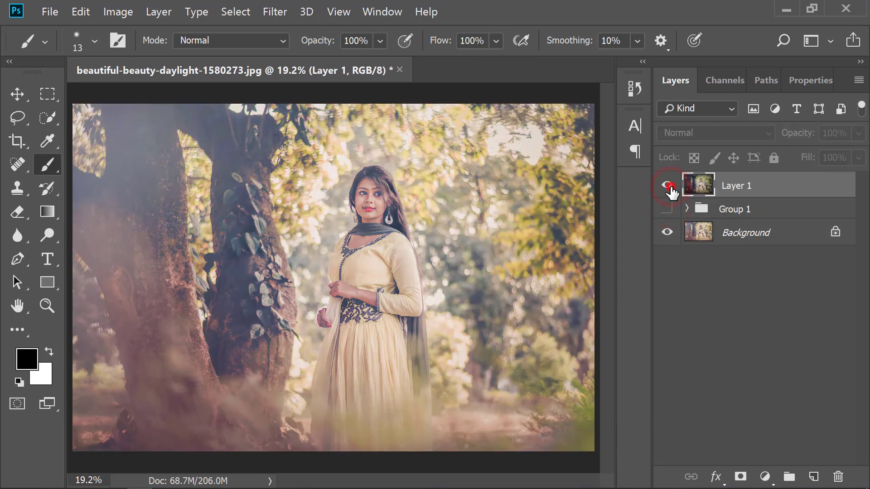
left_click(668, 186)
left_click(668, 186)
left_click(670, 188)
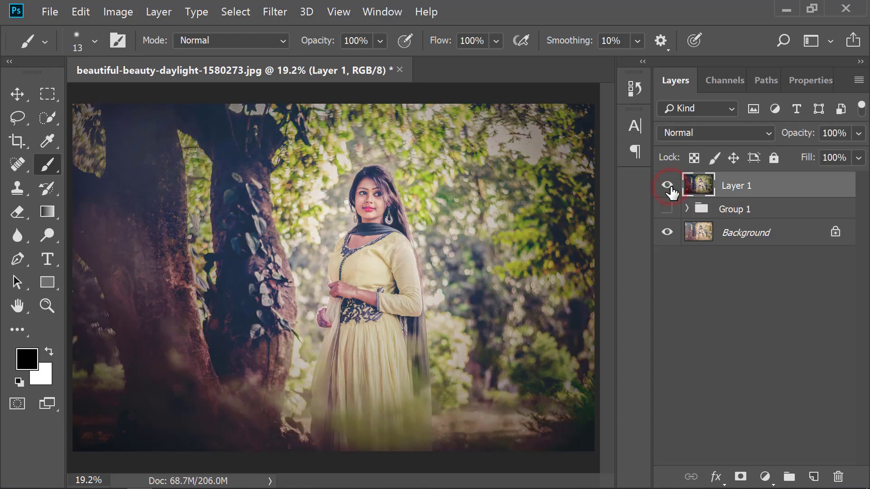